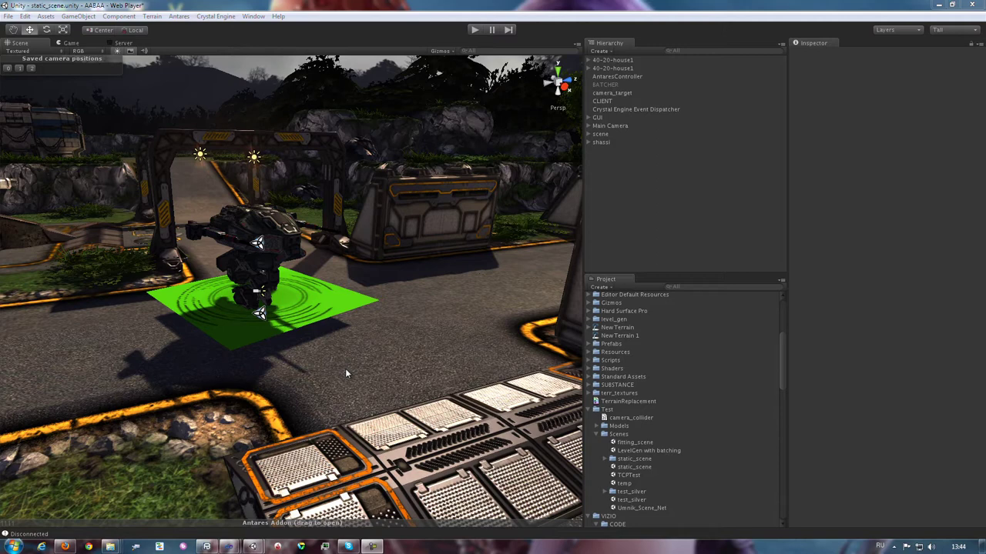
# Step: Open the CLIENT object's Universe node graph and select the Go To Point container
pyautogui.click(603, 101)
pyautogui.click(831, 199)
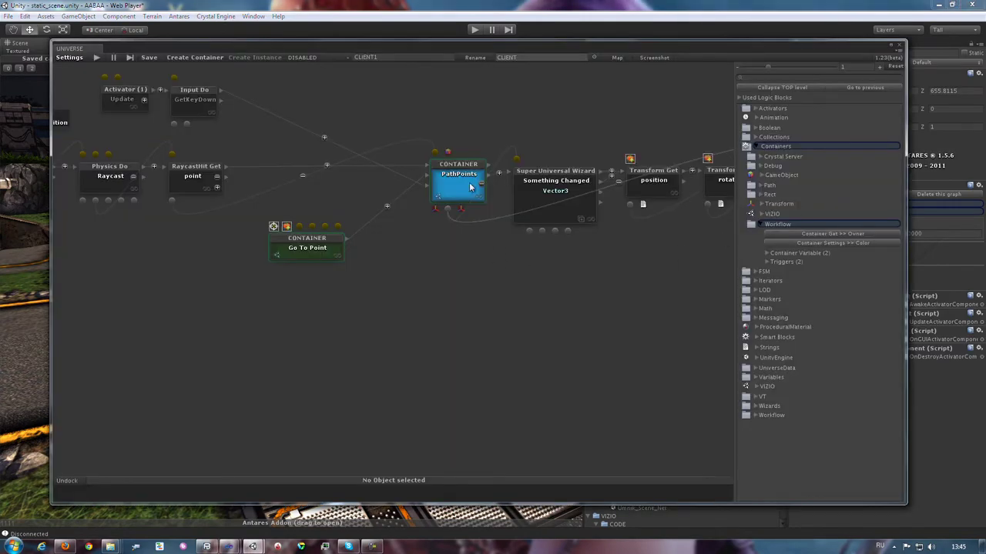
pyautogui.click(302, 249)
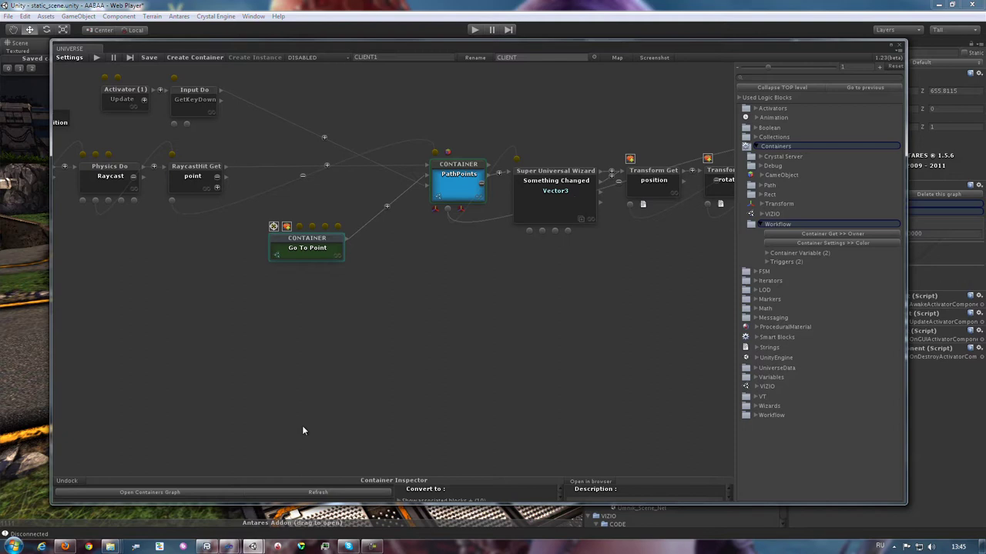
# Step: In Container Inspector, set Go To Point's Containers Color to a darker green
pyautogui.click(285, 481)
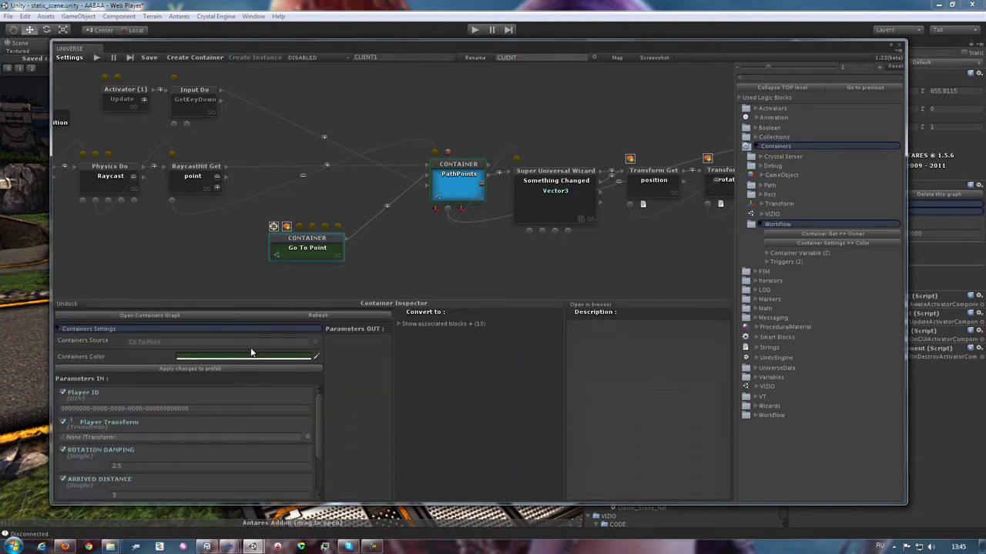
pyautogui.click(248, 357)
pyautogui.moveTo(57, 73)
pyautogui.mouseDown()
pyautogui.moveTo(52, 103)
pyautogui.moveTo(54, 92)
pyautogui.mouseUp()
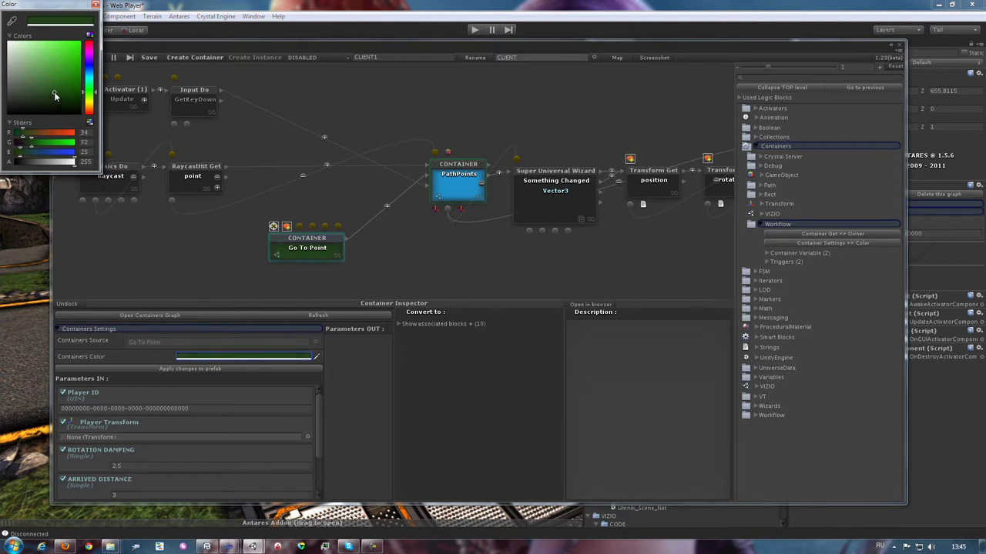
pyautogui.click(96, 5)
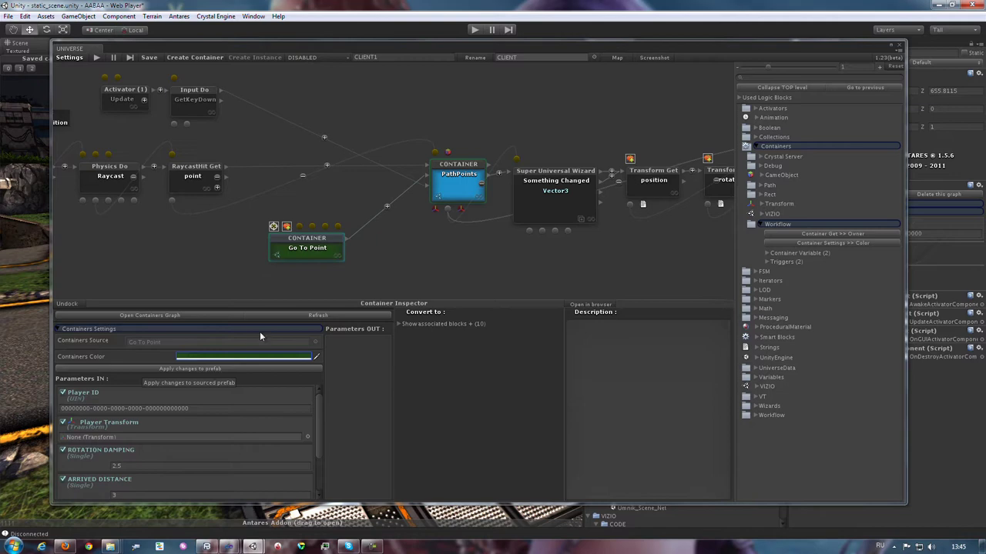
# Step: Duplicate Go To Point, tint the copy light green, then delete the copy
pyautogui.click(304, 252)
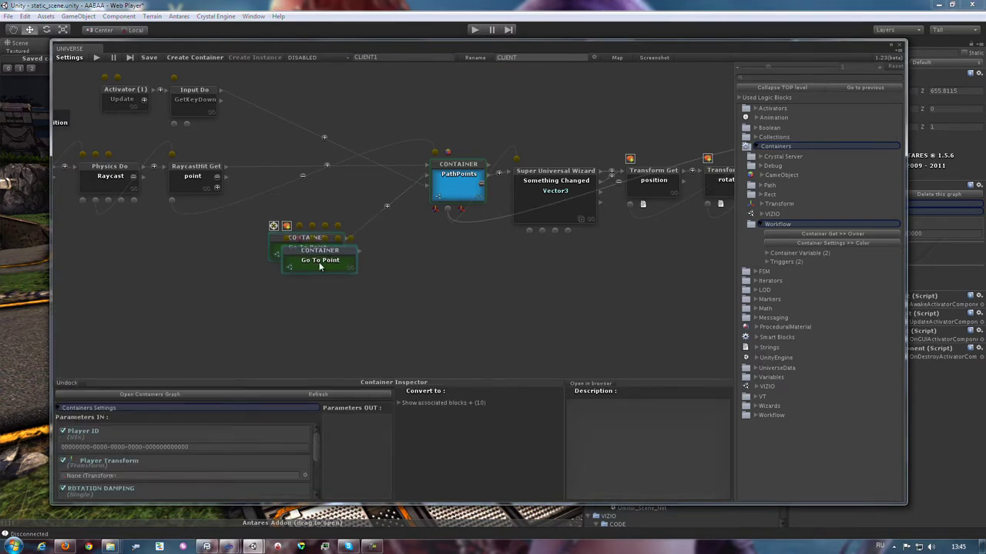
pyautogui.moveTo(303, 248); pyautogui.dragTo(395, 304)
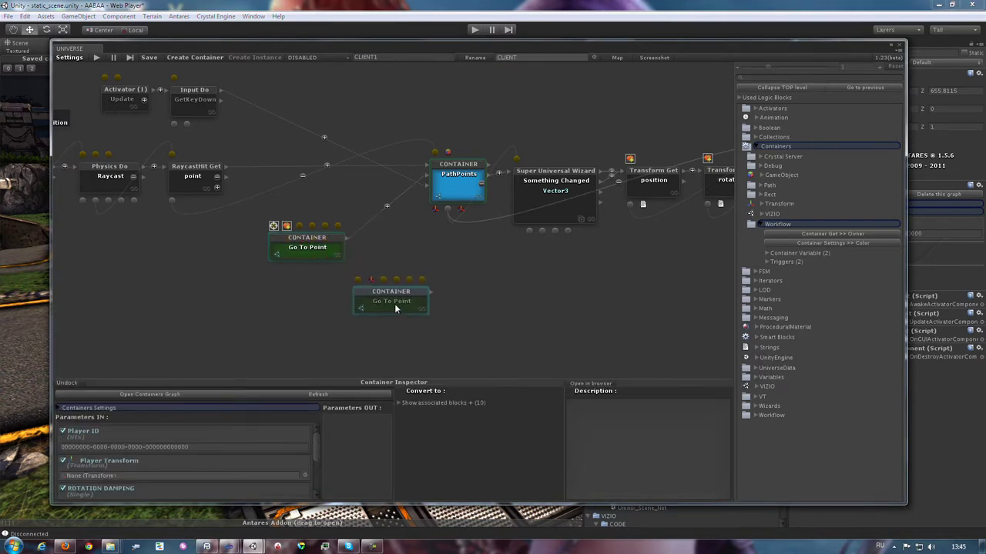
pyautogui.click(247, 409)
pyautogui.click(229, 437)
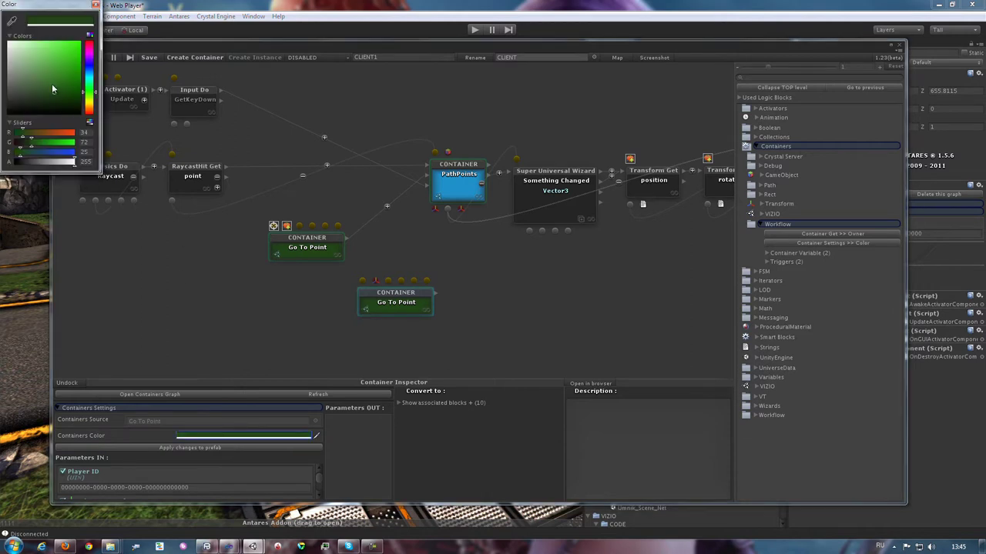
pyautogui.moveTo(52, 90); pyautogui.dragTo(45, 53)
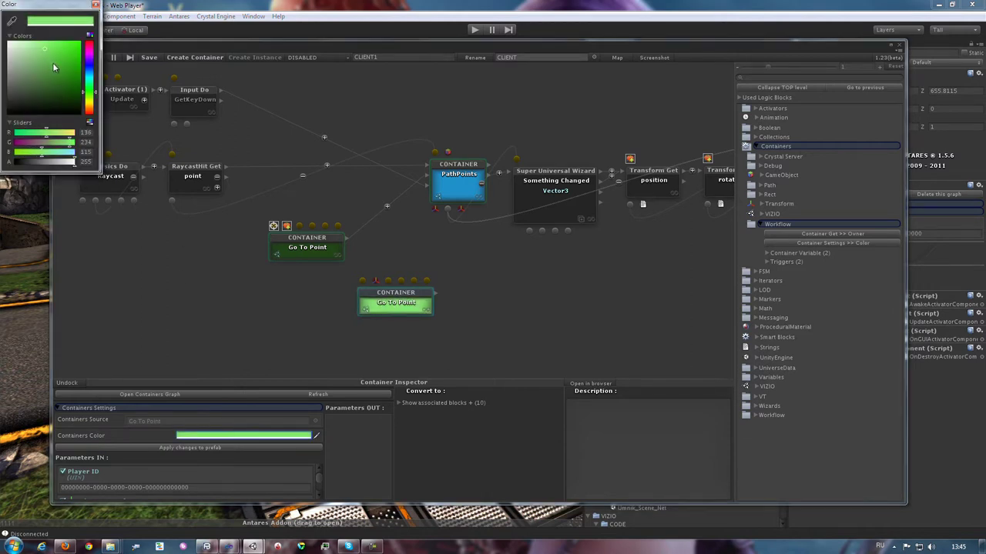
pyautogui.click(96, 4)
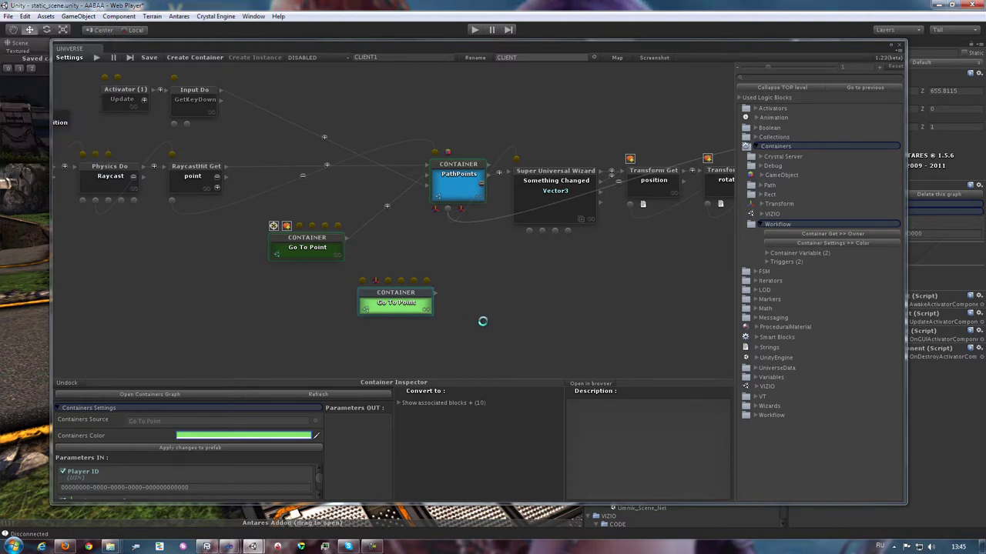
pyautogui.click(416, 306)
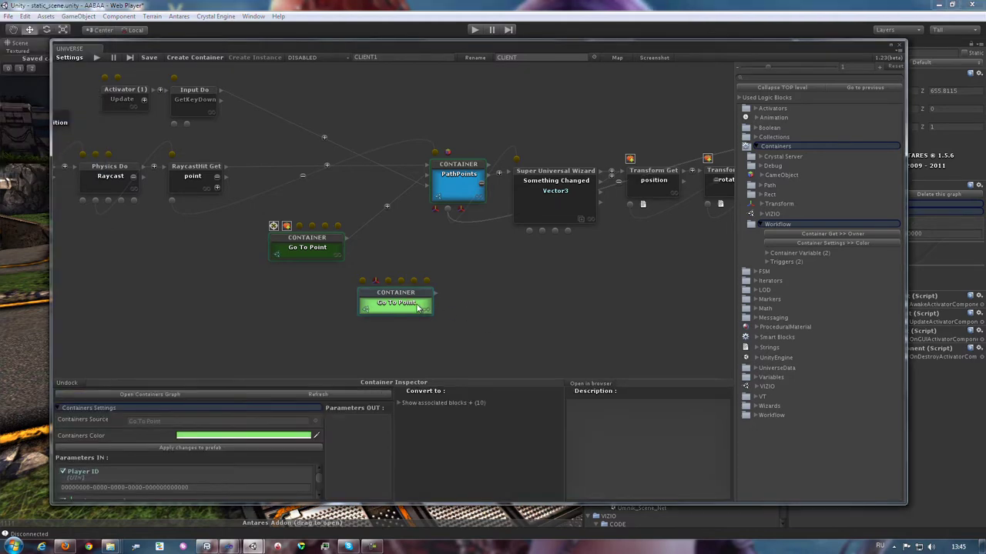
pyautogui.press('Delete')
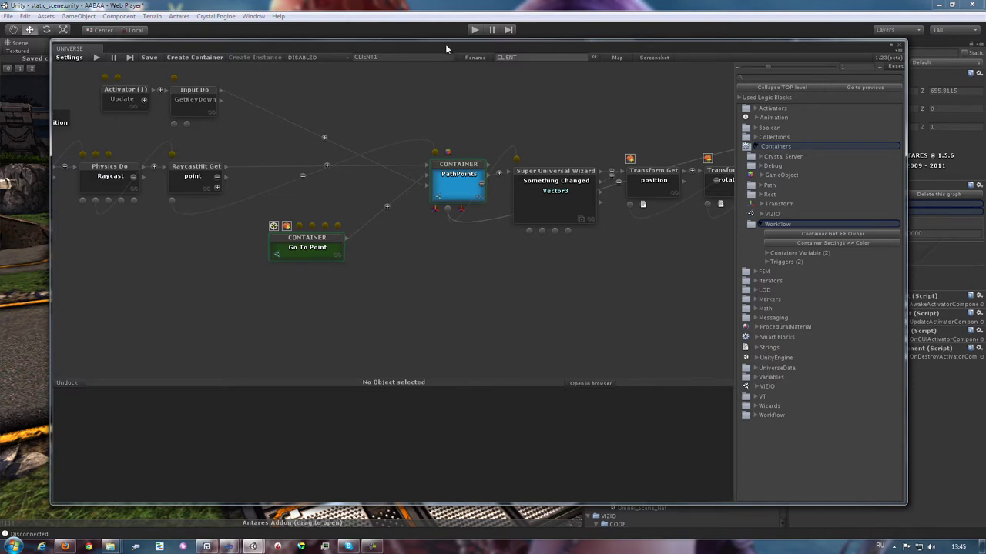
# Step: Move the UNIVERSE graph window to the lower right of the screen
pyautogui.moveTo(445, 48)
pyautogui.mouseDown()
pyautogui.moveTo(688, 273)
pyautogui.moveTo(756, 277)
pyautogui.moveTo(734, 279)
pyautogui.mouseUp()
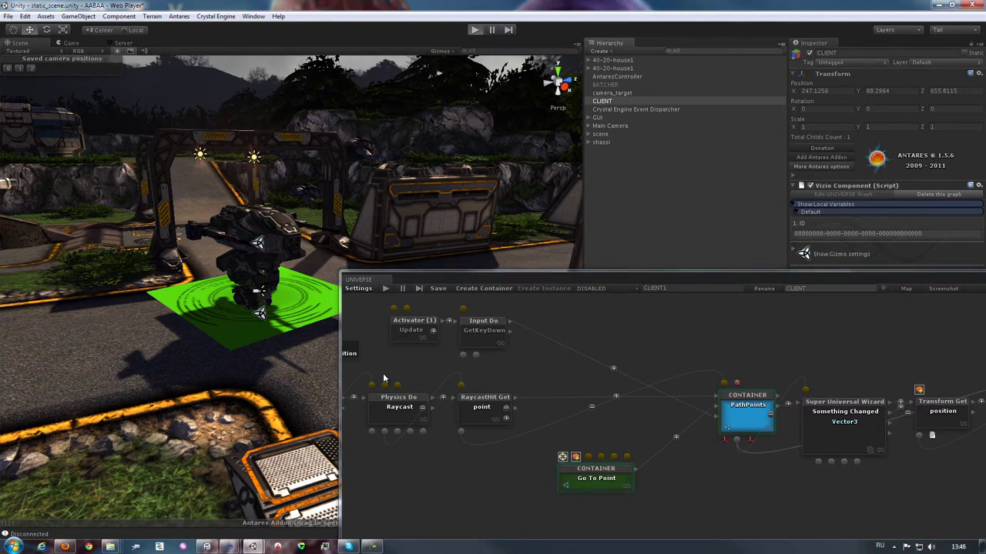
# Step: Run the game, connect via the login panel, and send the mech to three ground spots
pyautogui.hotkey('ctrl', 'p')
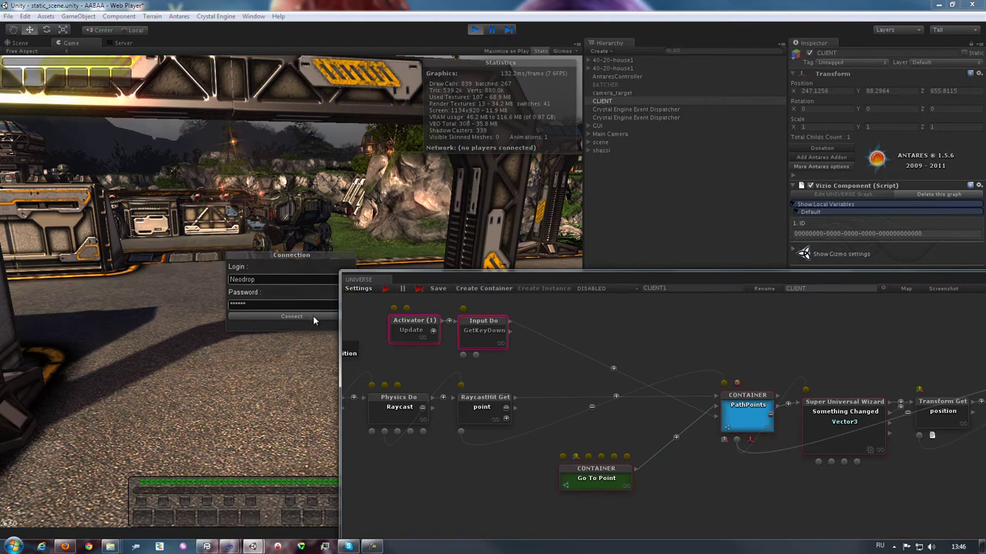
pyautogui.click(286, 316)
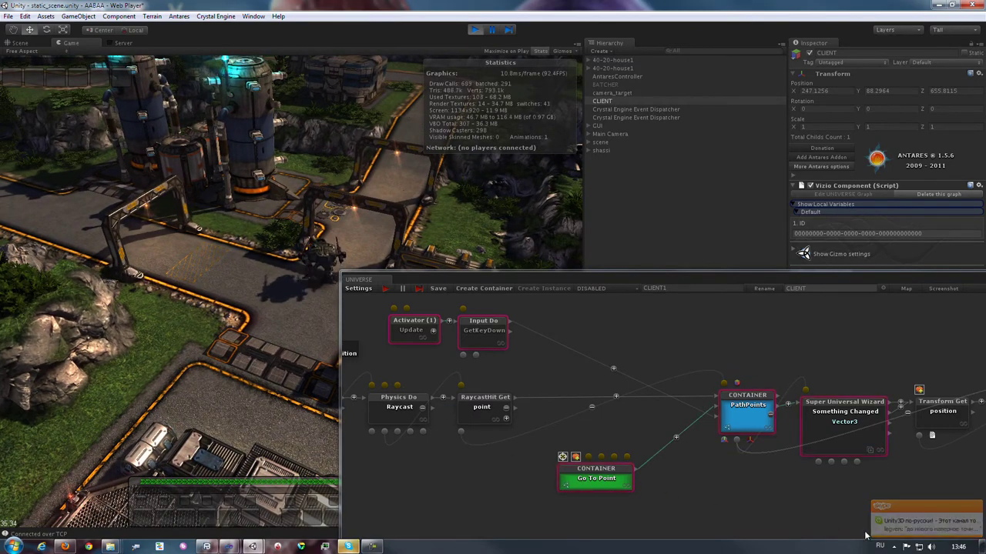
pyautogui.click(206, 273)
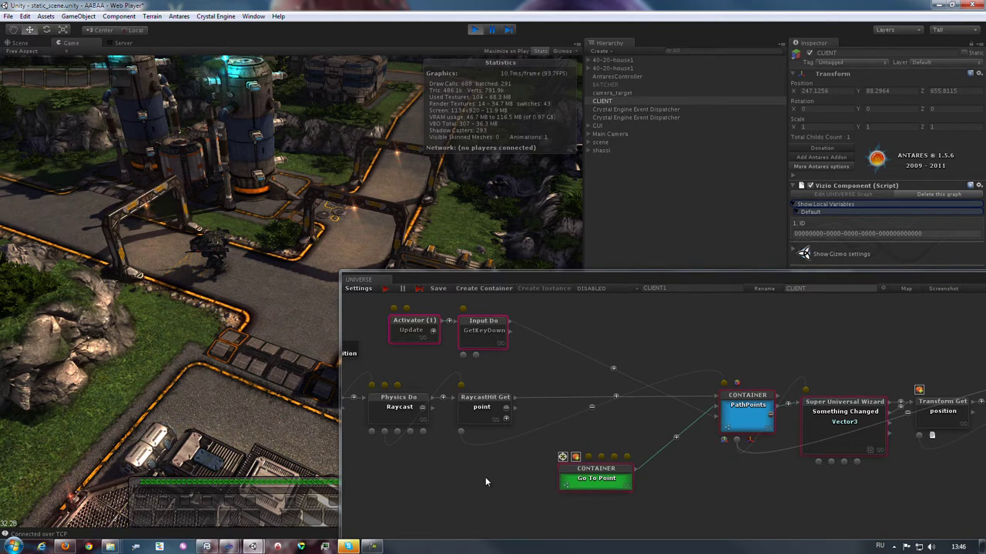
pyautogui.click(290, 295)
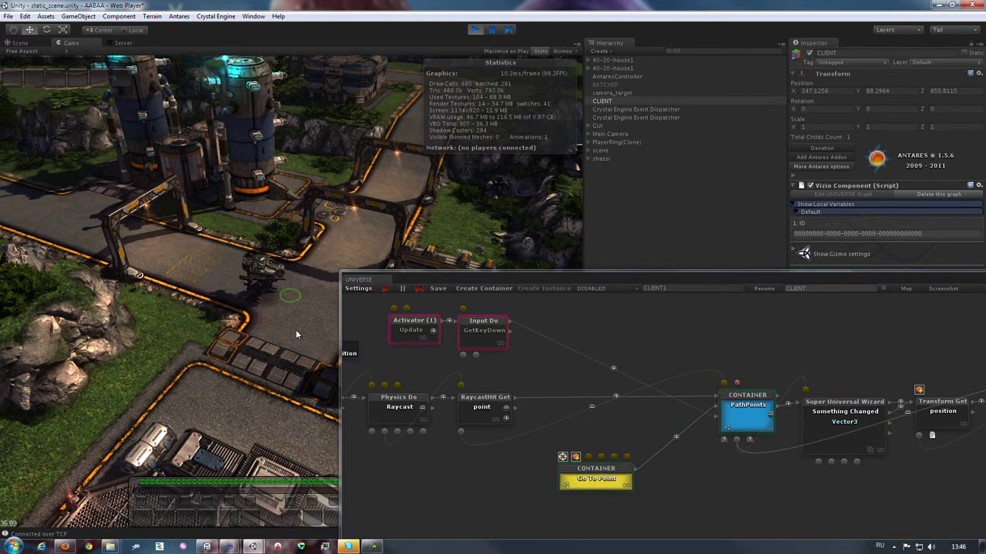
pyautogui.click(203, 261)
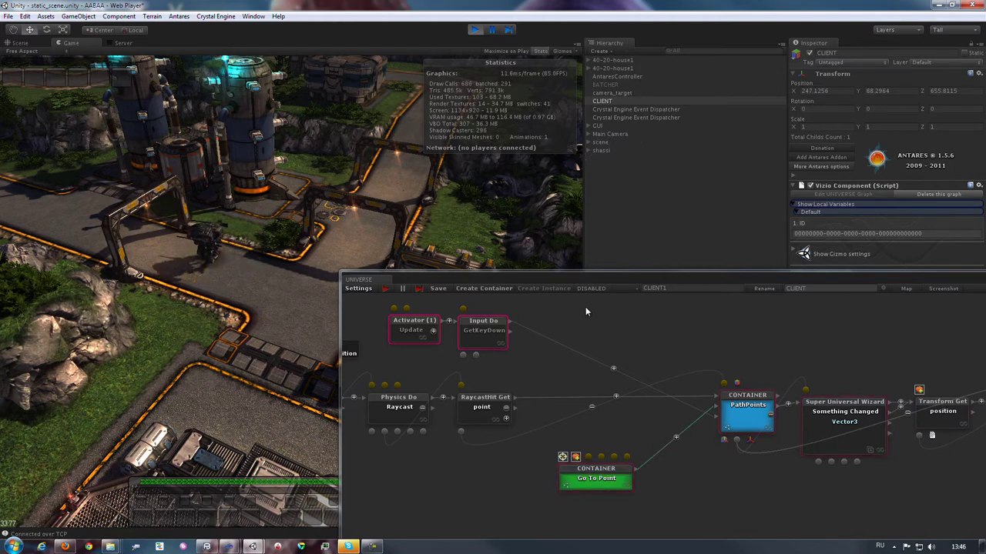
# Step: Open the graph's Mini Map, pan within it, and enlarge it
pyautogui.click(905, 288)
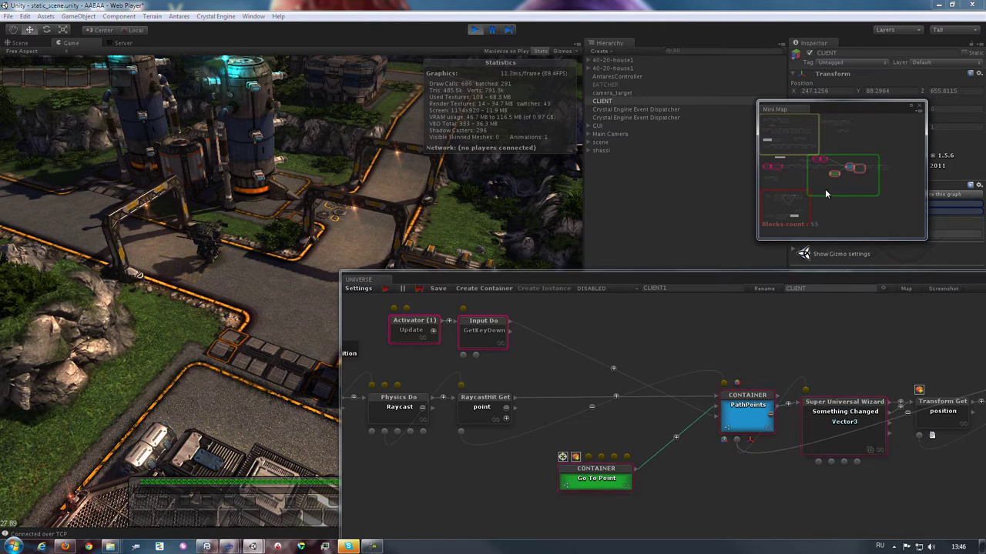
pyautogui.moveTo(763, 231); pyautogui.dragTo(838, 172)
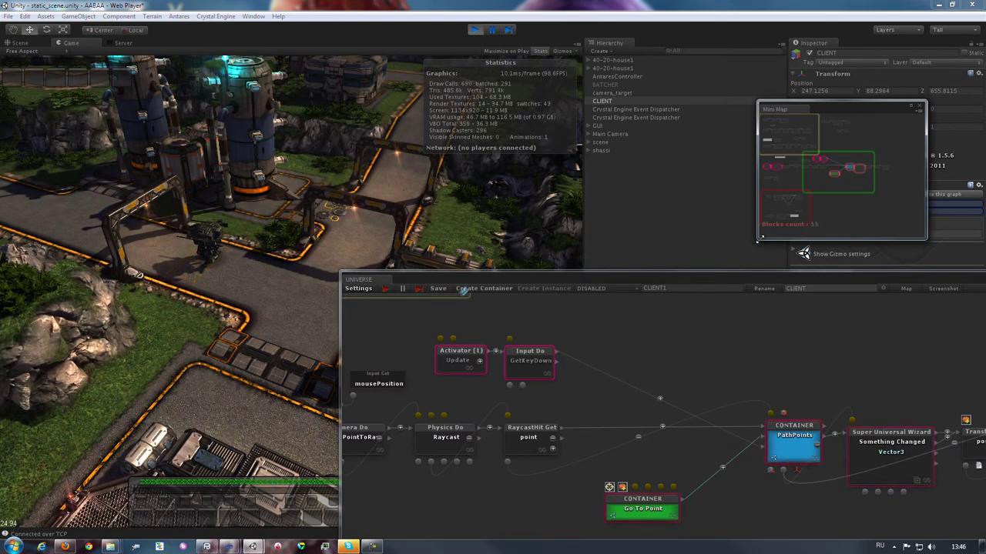
pyautogui.moveTo(763, 235); pyautogui.dragTo(698, 287)
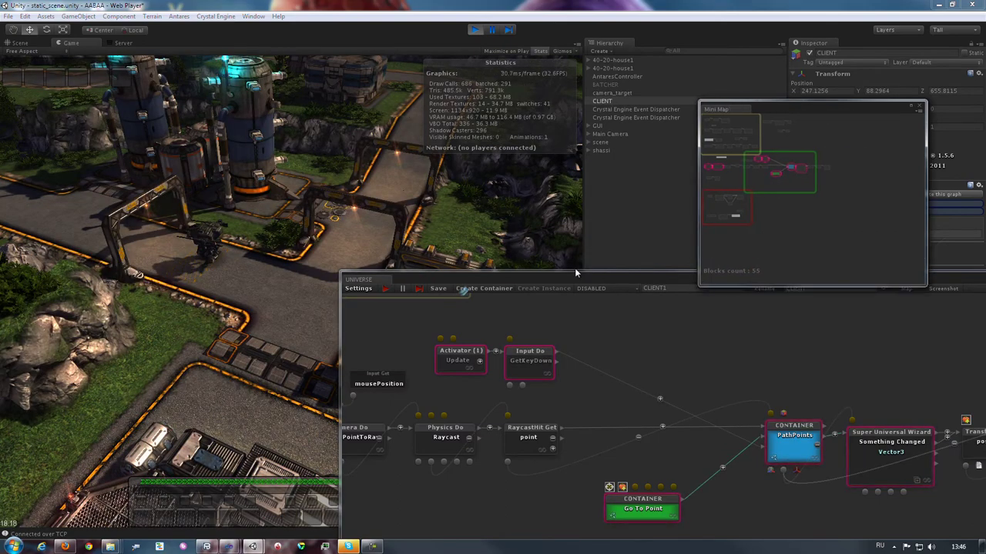
# Step: Send the mech to three more clicked ground points in the Game view
pyautogui.click(278, 295)
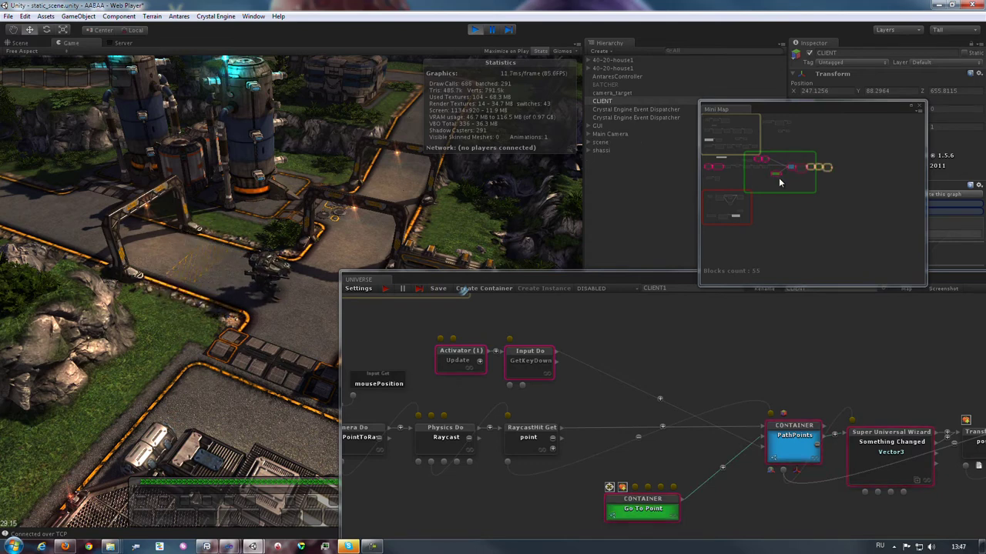
pyautogui.click(203, 262)
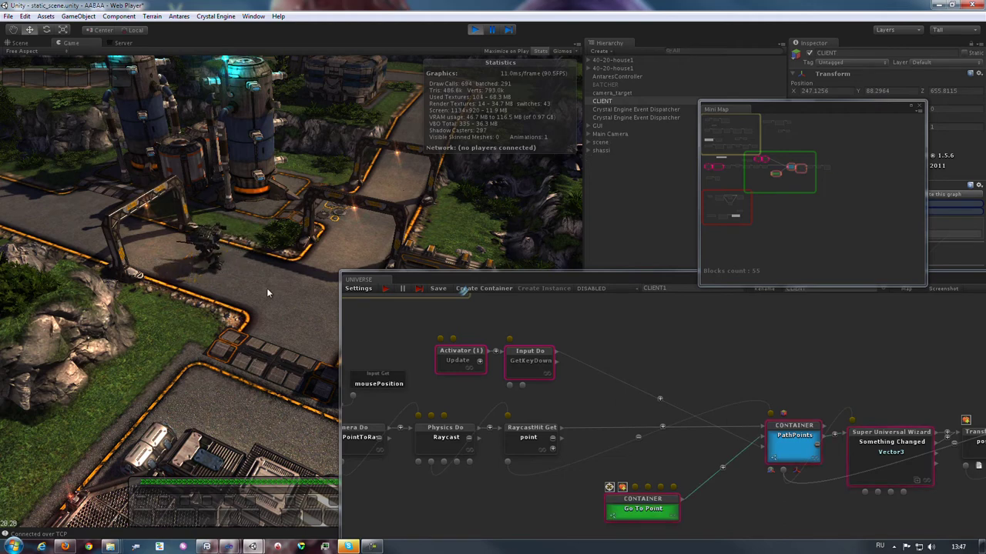
pyautogui.click(266, 288)
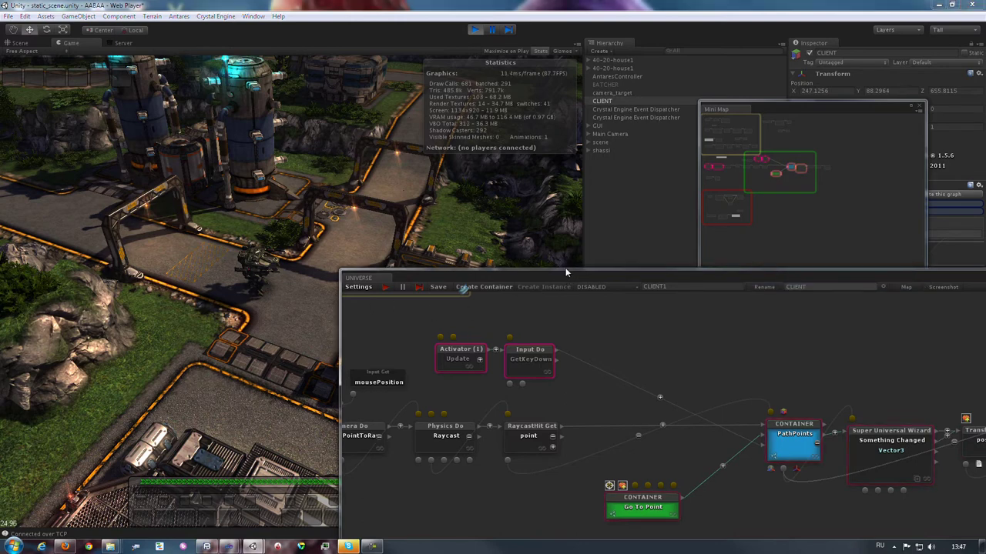
# Step: Make the Universe editor taller and open Go To Point's internal containers graph
pyautogui.moveTo(566, 276); pyautogui.dragTo(565, 216)
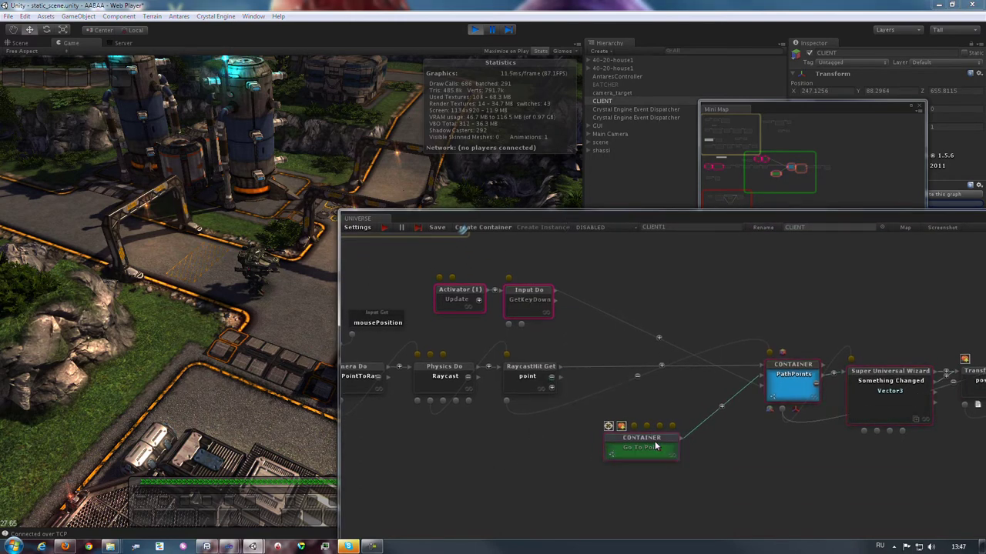
pyautogui.moveTo(660, 216); pyautogui.dragTo(634, 92)
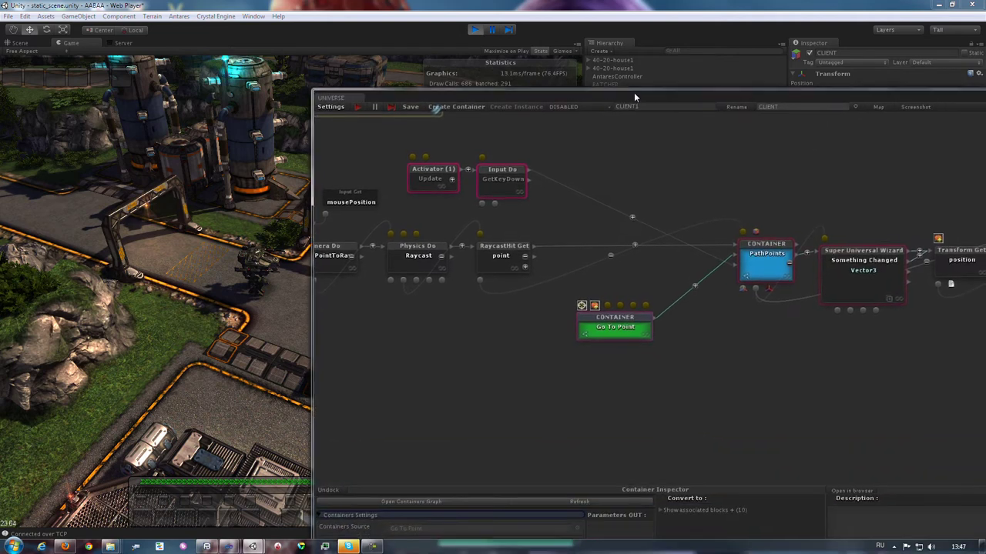
pyautogui.moveTo(576, 486); pyautogui.dragTo(572, 371)
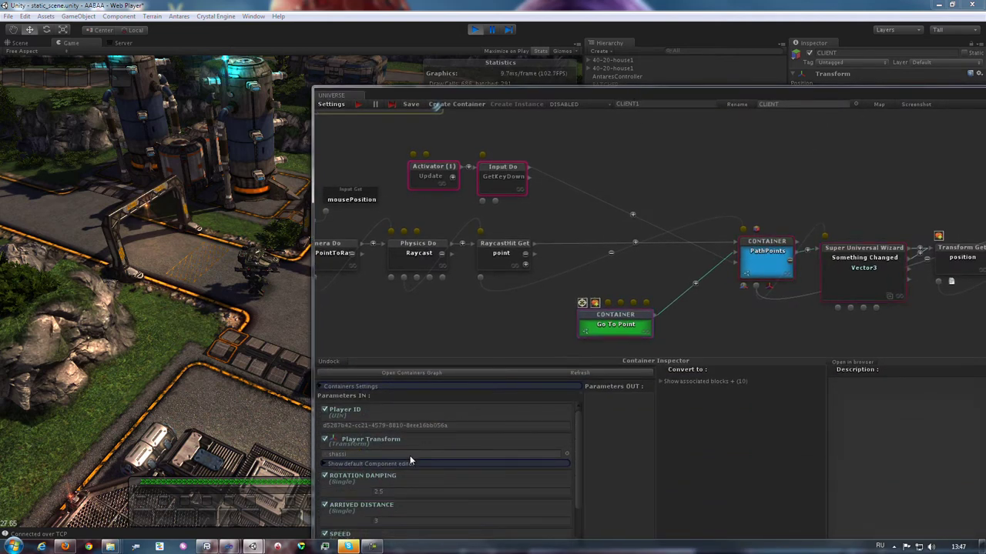
pyautogui.click(381, 373)
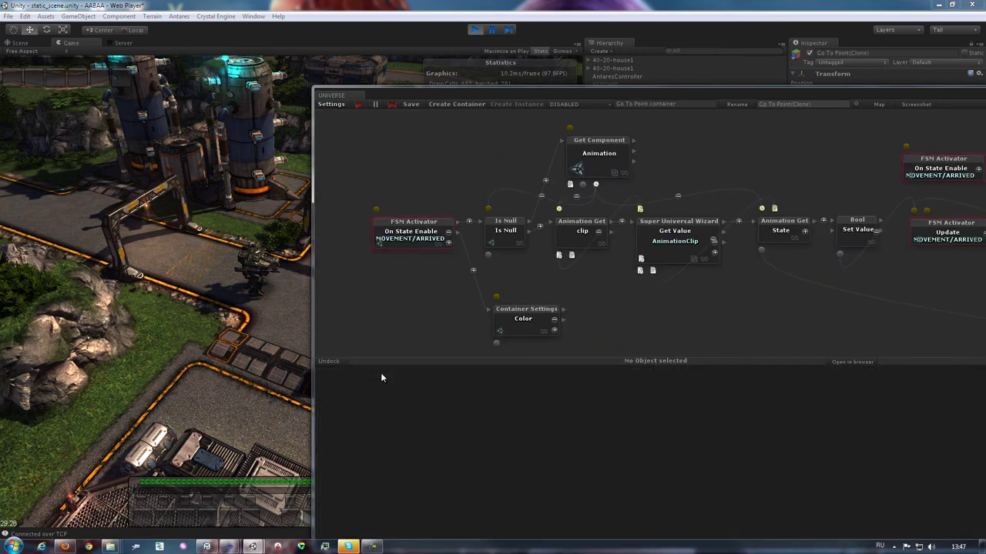
# Step: Shrink the inspector to reveal the MOVEMENT/GO TO TARGET FSM Activator and Color nodes
pyautogui.moveTo(449, 361); pyautogui.dragTo(454, 532)
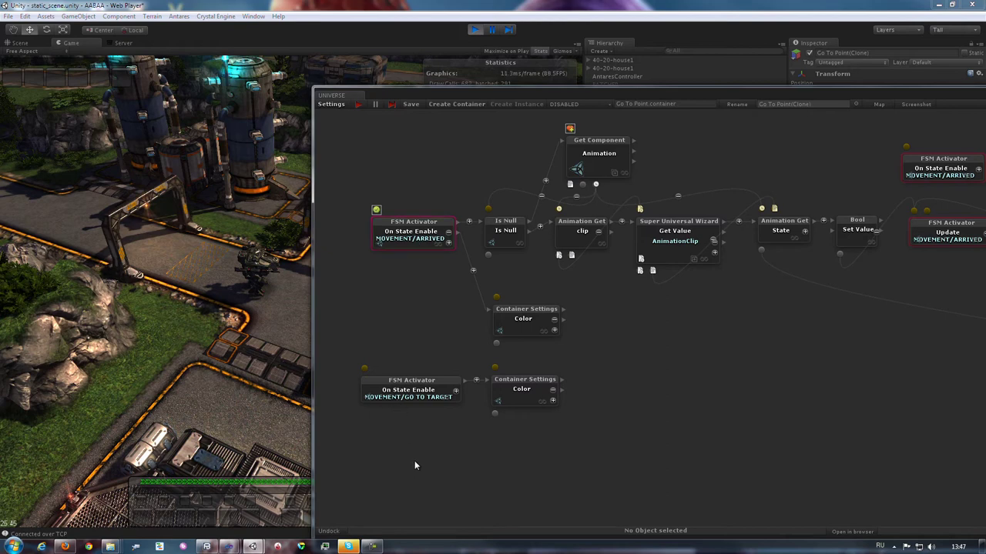
pyautogui.scroll(2, 425, 476)
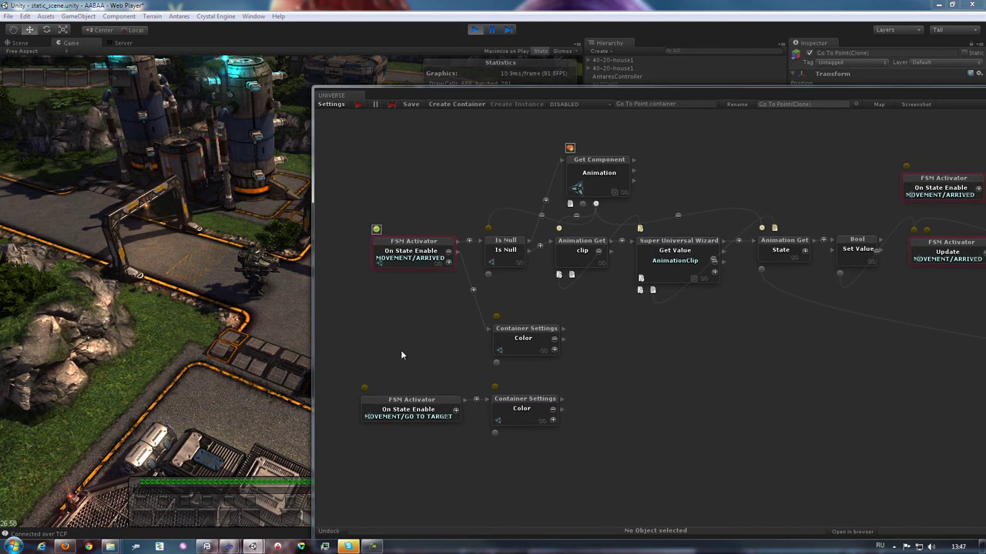
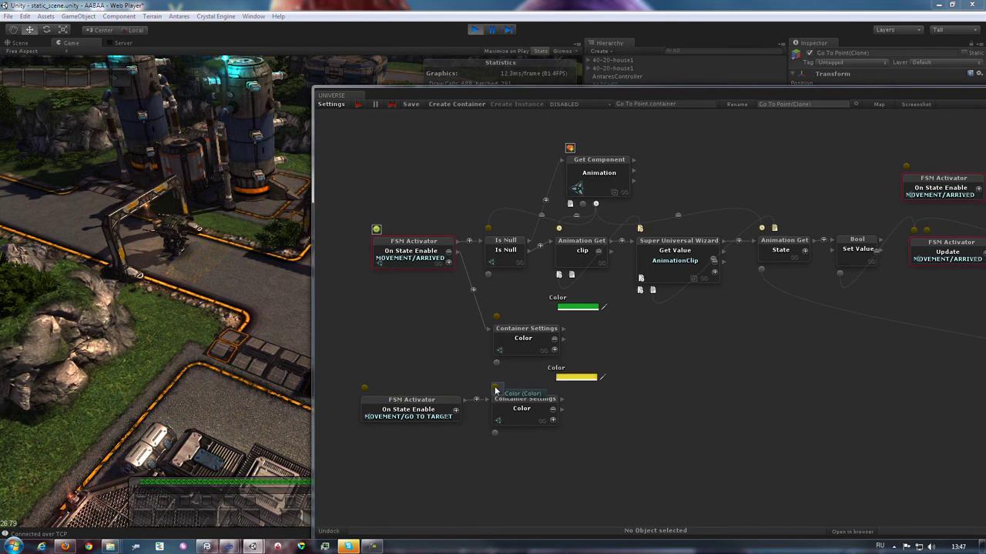
# Step: Send the robot to two ground spots in the Game view, firing the GO TO TARGET activator each time
pyautogui.click(252, 284)
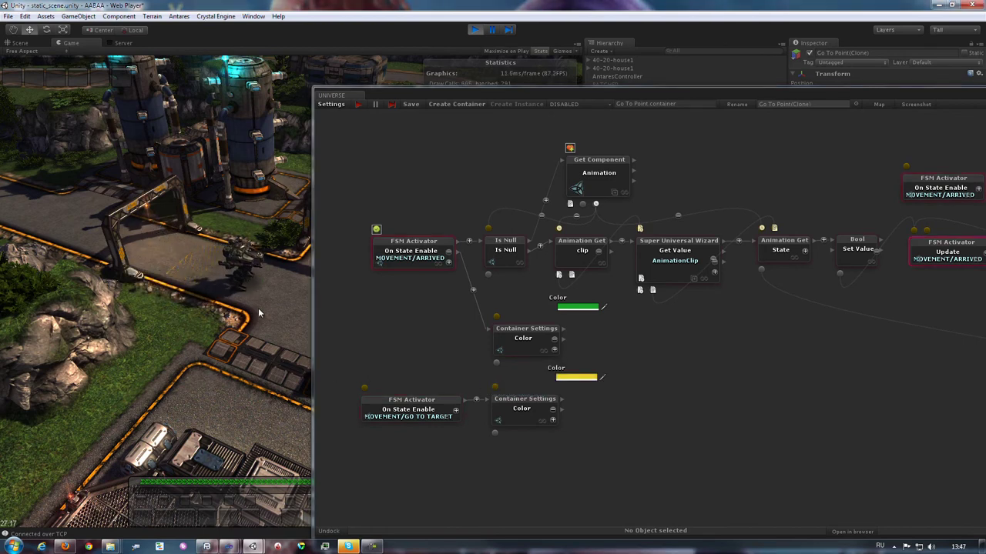
pyautogui.click(183, 259)
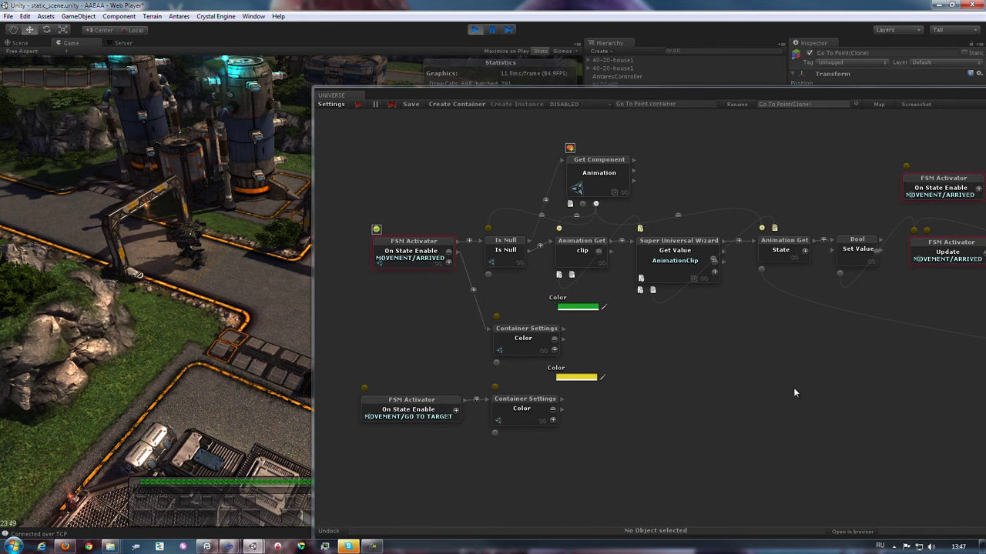
# Step: Reposition the UNIVERSE graph editor and expand Containers > Workflow to reveal Container Settings >> Color
pyautogui.moveTo(792, 93); pyautogui.dragTo(732, 43)
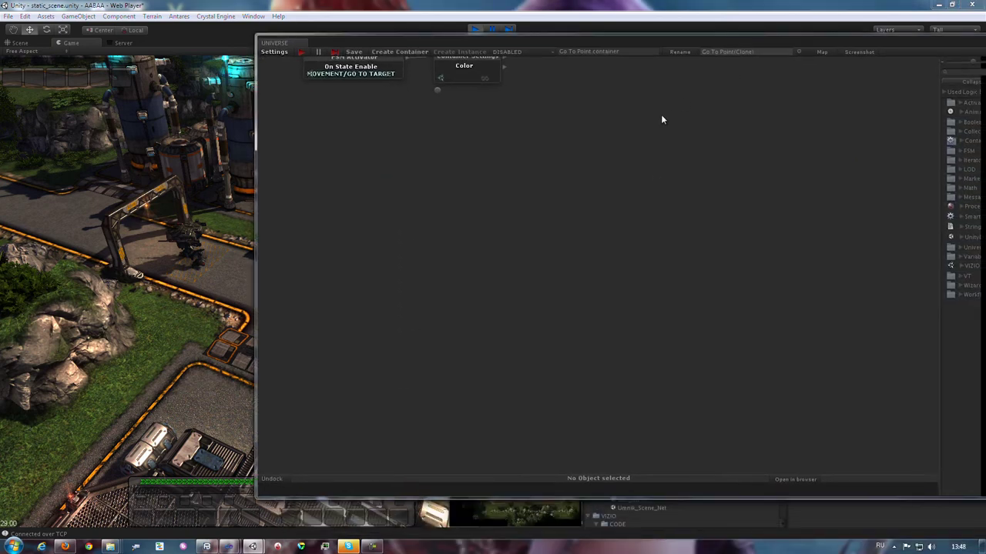
pyautogui.scroll(5, 679, 304)
pyautogui.scroll(3, 767, 330)
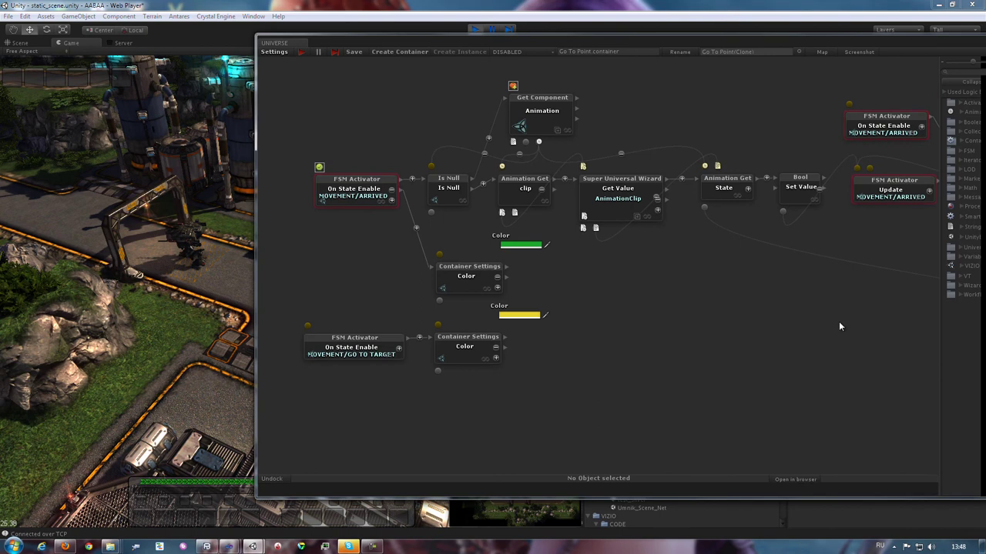
pyautogui.moveTo(895, 41); pyautogui.dragTo(716, 38)
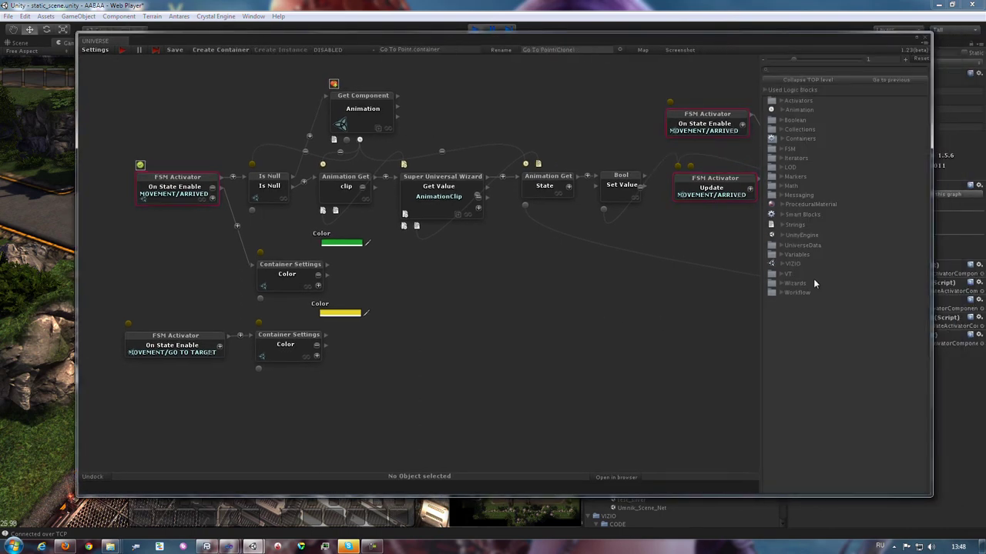
pyautogui.click(787, 140)
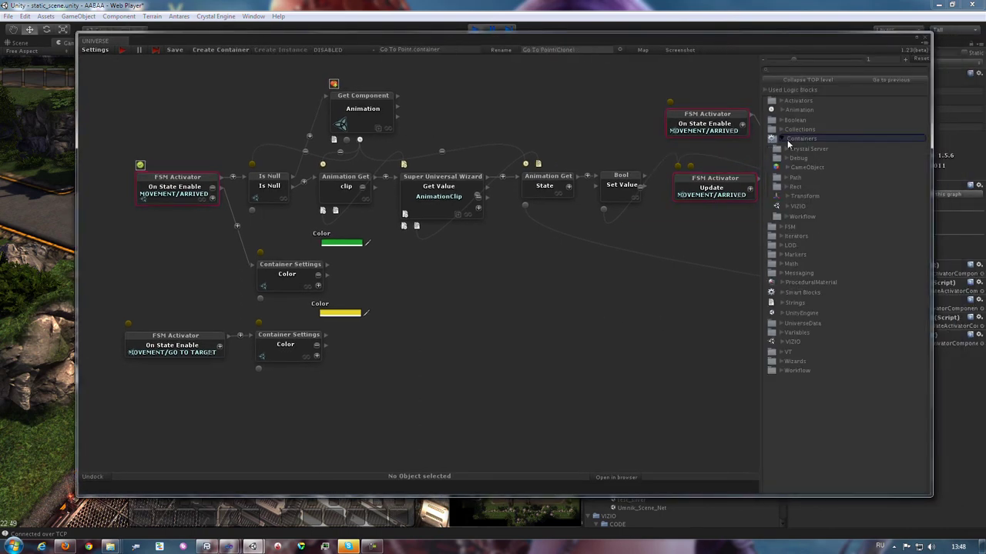
pyautogui.click(801, 217)
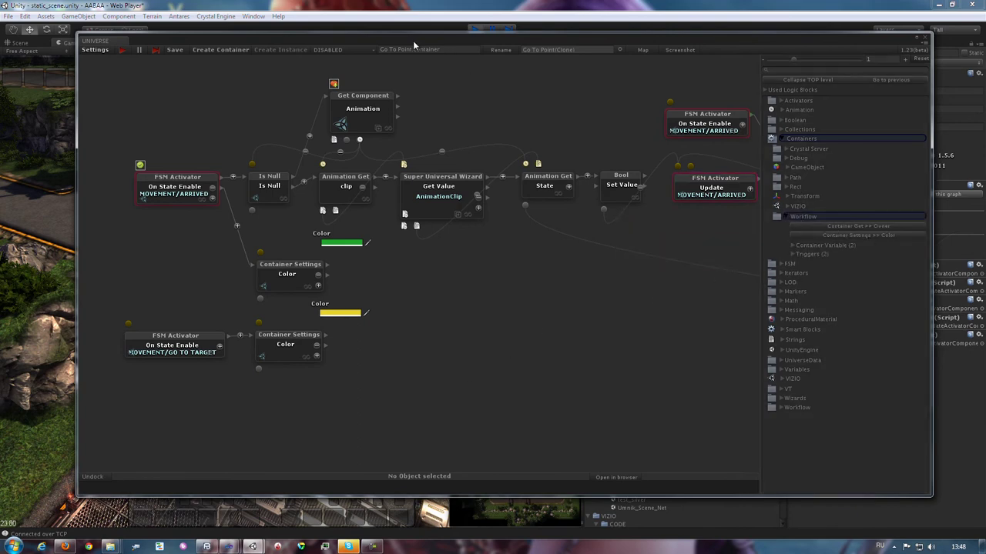
pyautogui.moveTo(413, 40); pyautogui.dragTo(415, 43)
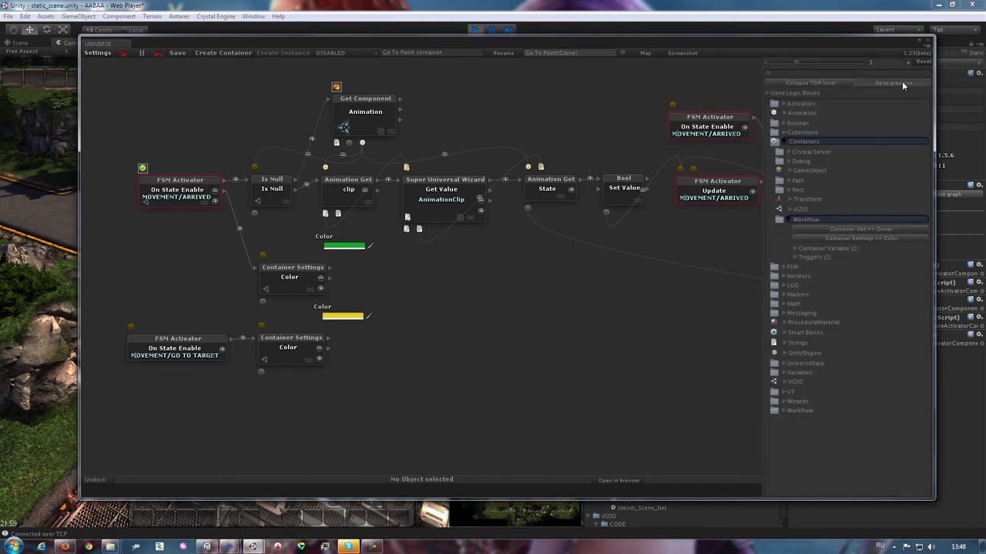
# Step: Return to the previous CLIENT graph and send the robot to a new ground point
pyautogui.click(902, 81)
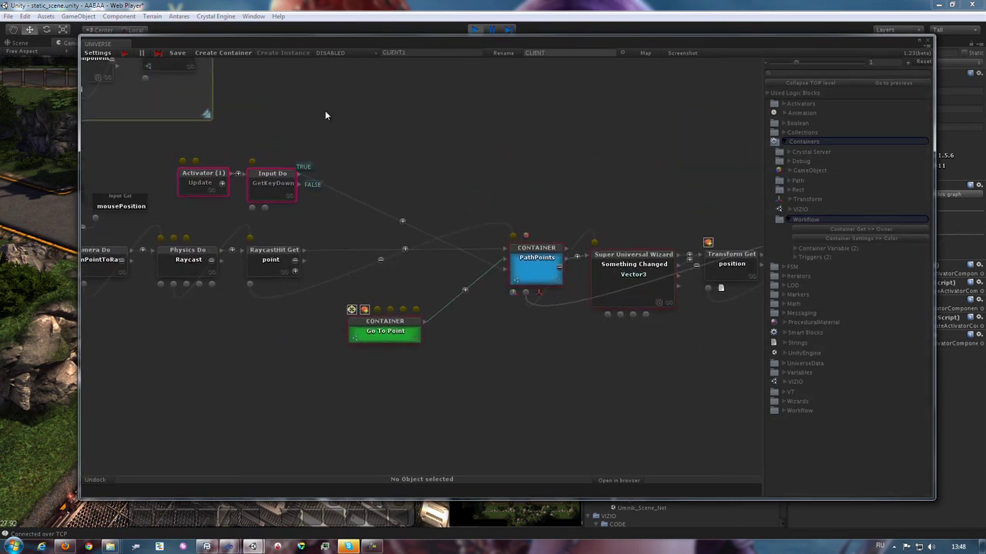
pyautogui.moveTo(364, 56); pyautogui.dragTo(656, 219)
pyautogui.click(287, 299)
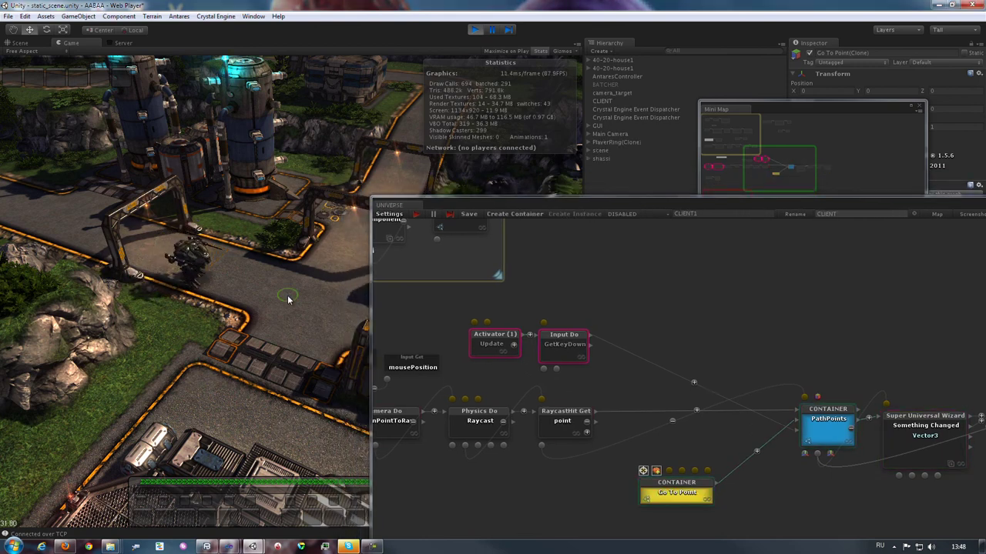